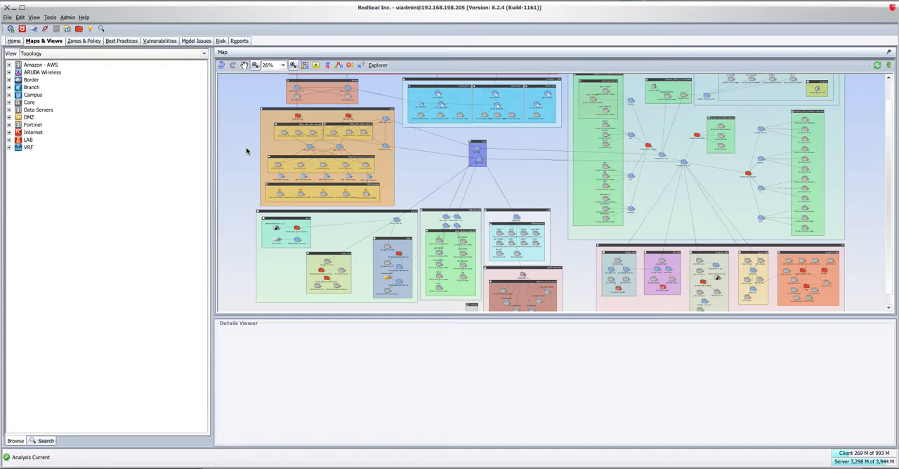
Select the DMZ group on the topology map and explore the access from all subnets to it.
click(269, 120)
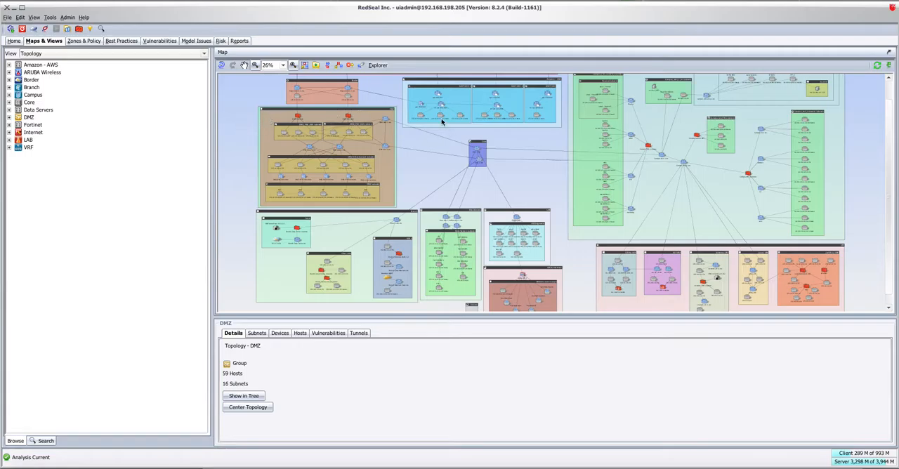
click(474, 185)
click(267, 120)
right_click(232, 141)
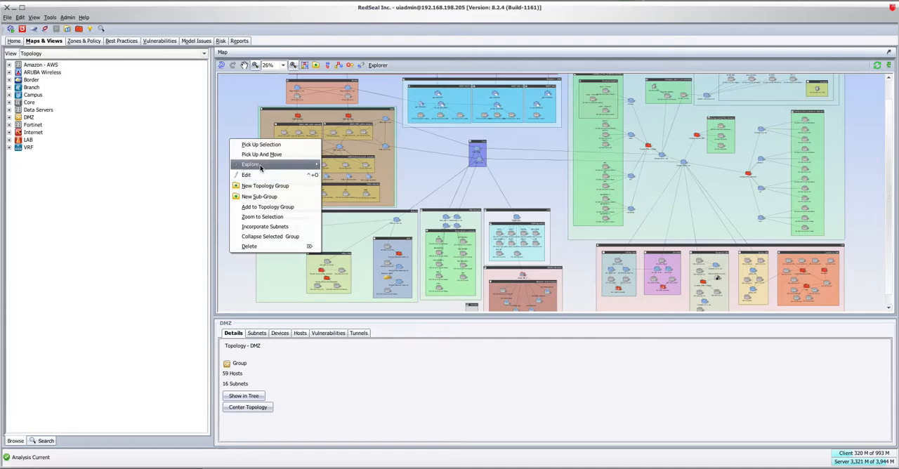
mouse_move(263, 164)
click(336, 175)
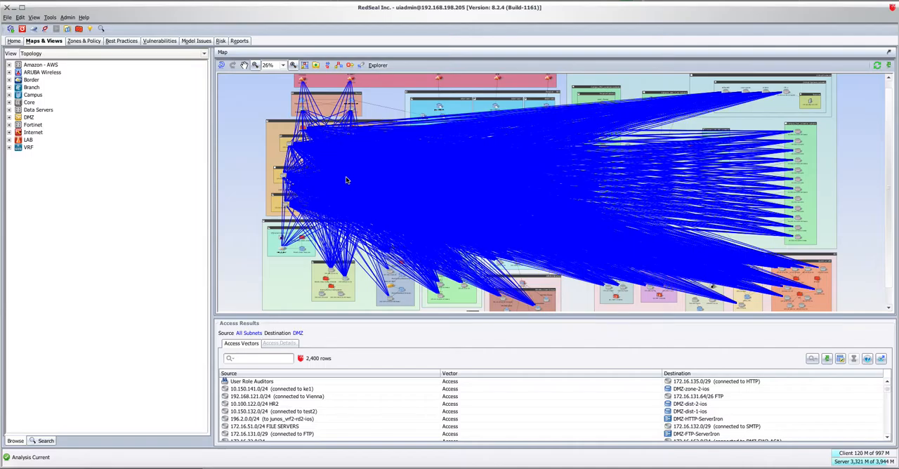
Open the Explorer query and replace its source with the Trusted group.
click(381, 68)
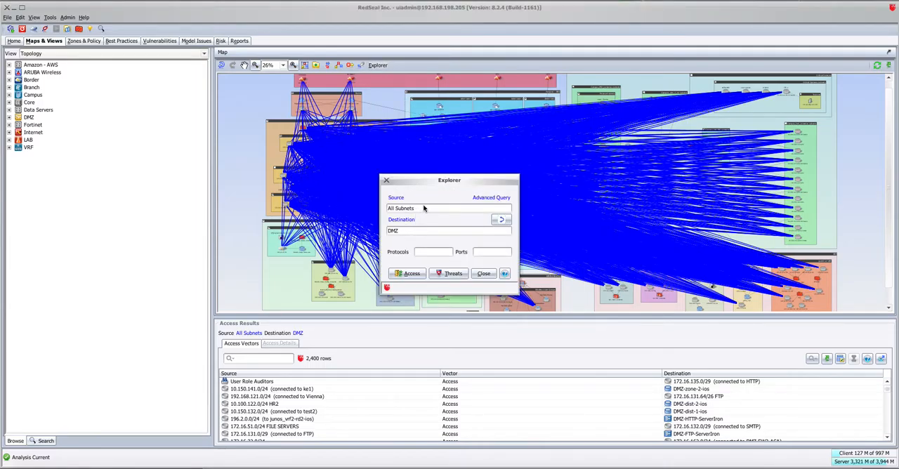
click(400, 206)
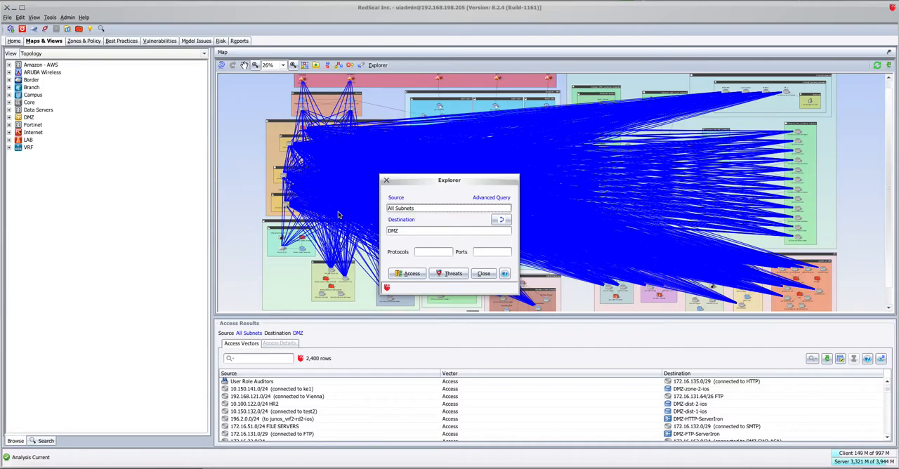
key(BackSpace)
key(BackSpace)
key(BackSpace)
text(Tr)
Try a TCP,UDP protocol filter, clear it, and run the access query from Trusted to DMZ.
click(423, 253)
text(TCP,UDP)
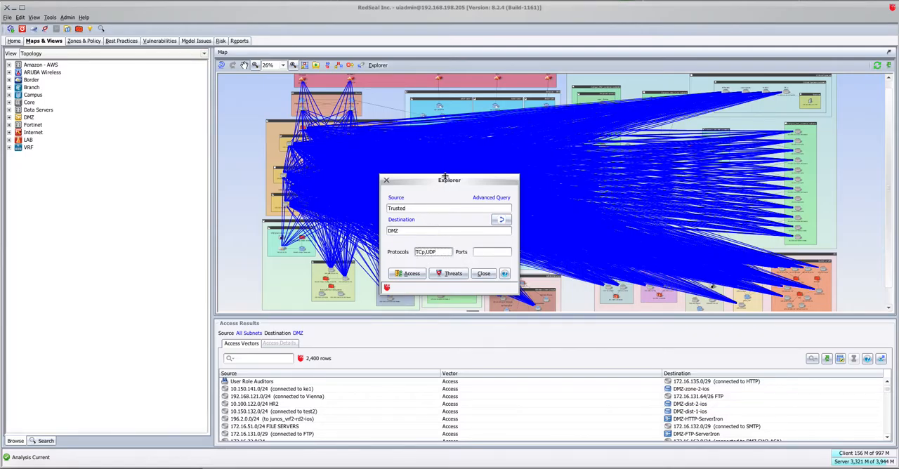
drag(448, 251, 399, 260)
click(406, 274)
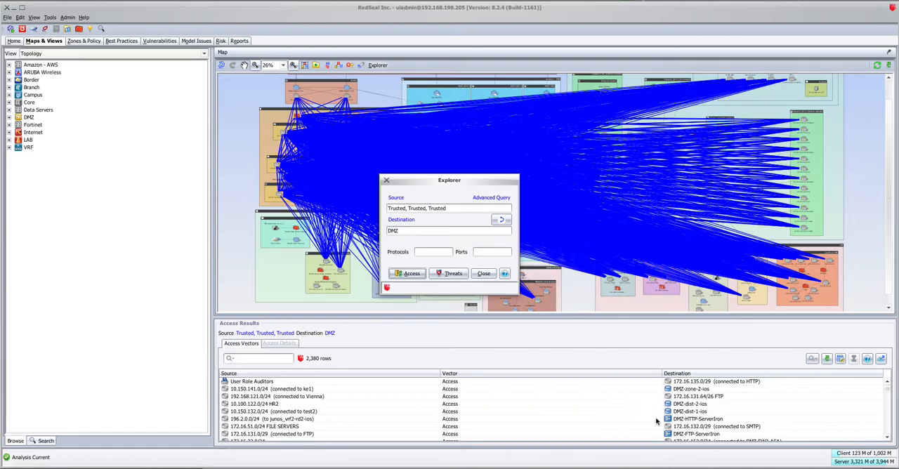
Show the access details for all access vectors from Trusted to DMZ.
click(286, 345)
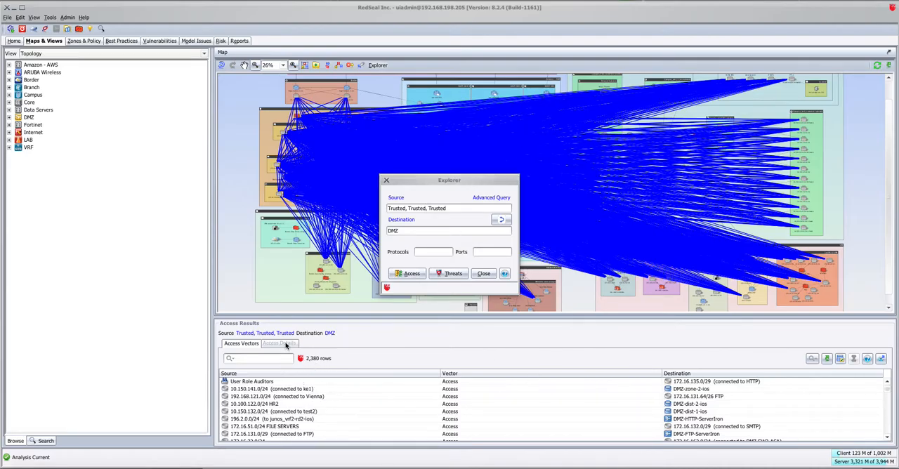
click(287, 396)
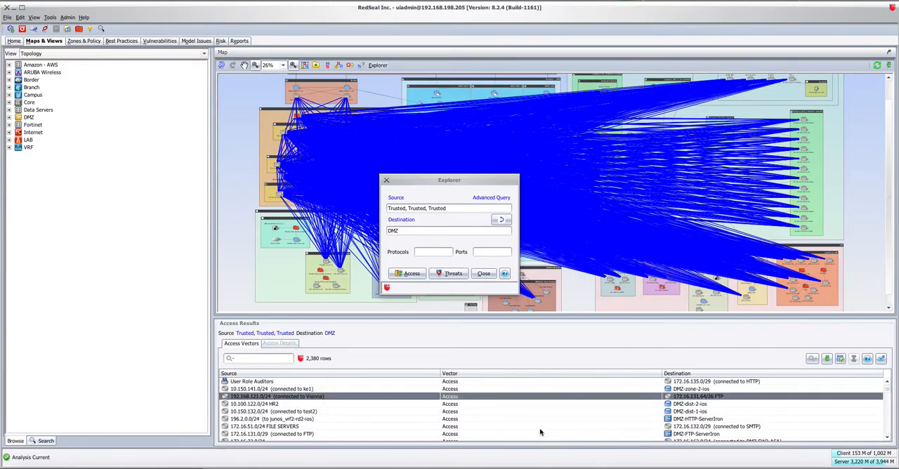
click(351, 391)
key(ctrl+a)
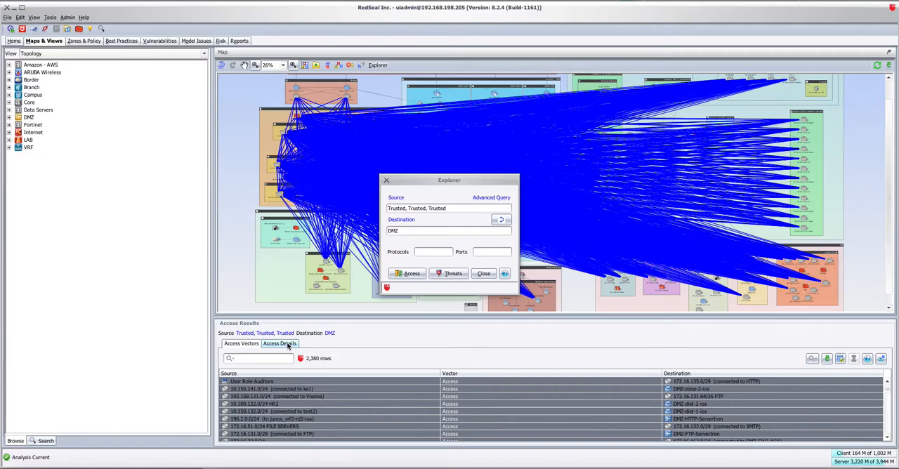
click(288, 345)
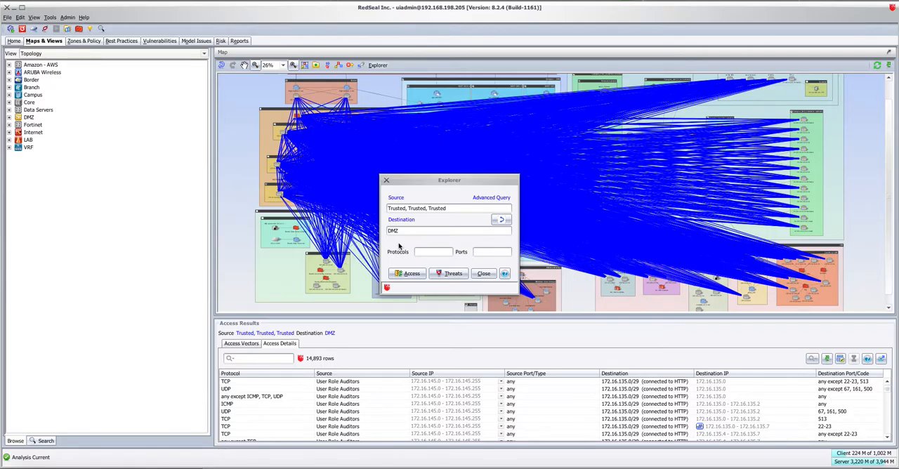
View the advanced query options for Trusted to DMZ without running an analysis, and close the Explorer.
click(500, 197)
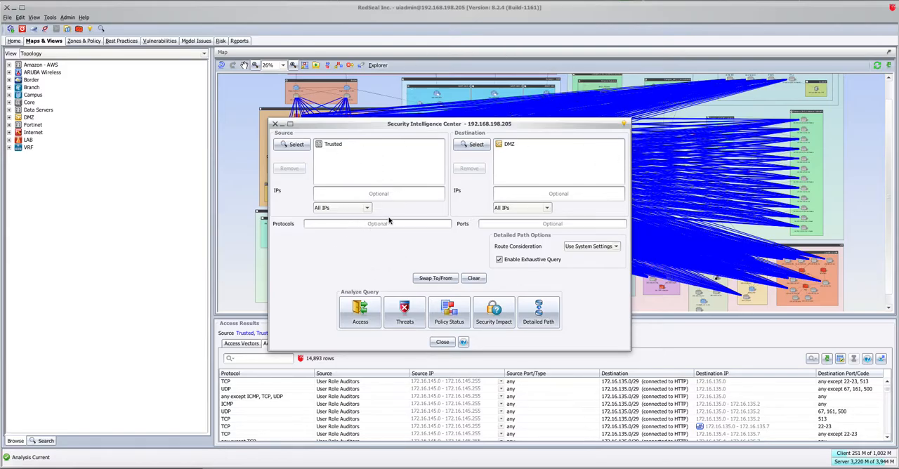
click(350, 225)
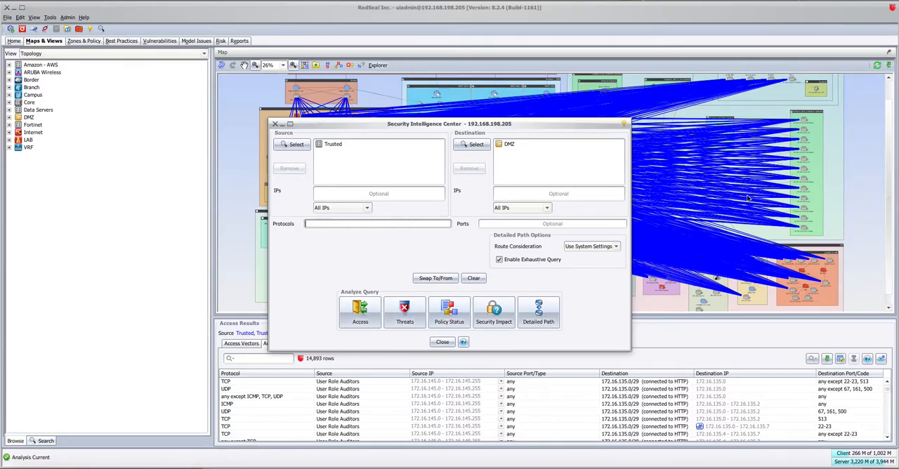
click(444, 346)
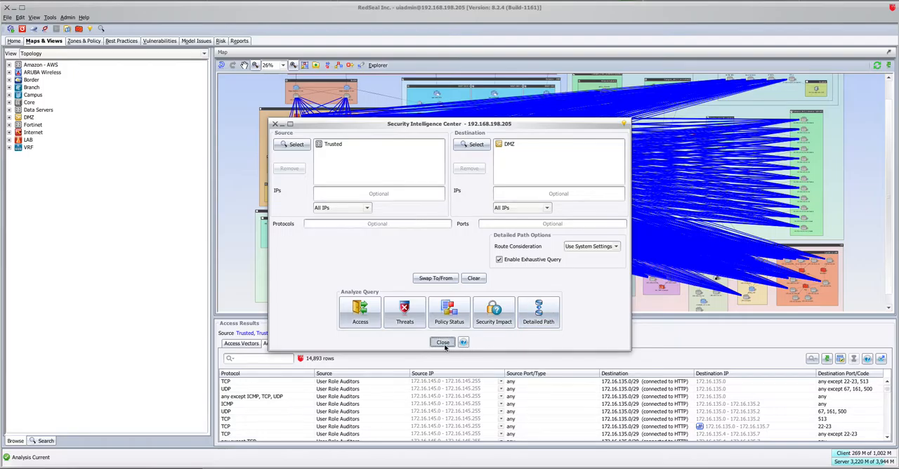
click(482, 275)
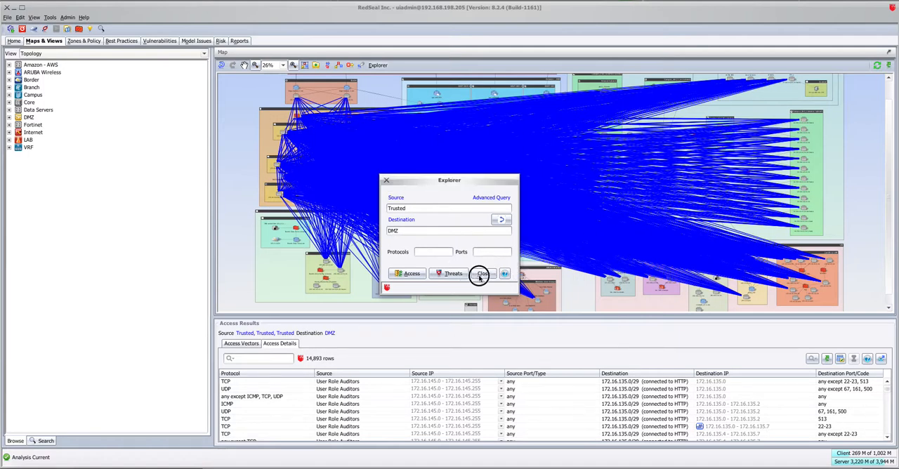
Examine the members of the Dmz and Trusted zones in the Access Question policy.
click(82, 41)
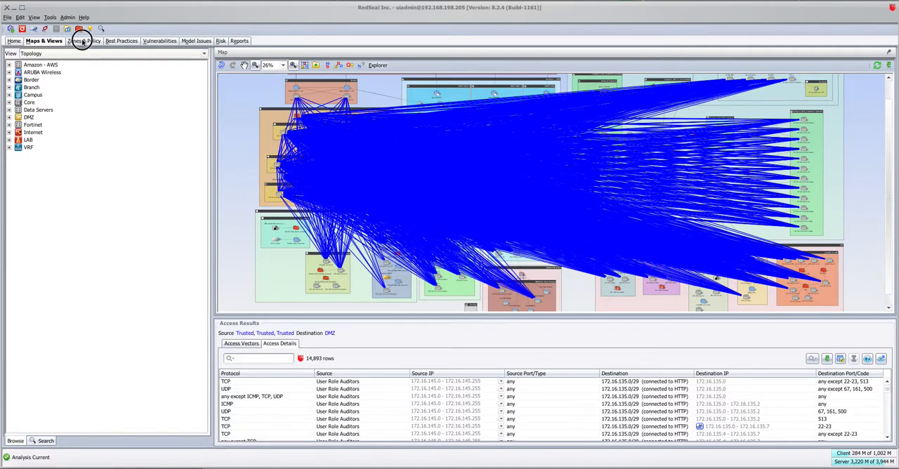
click(441, 222)
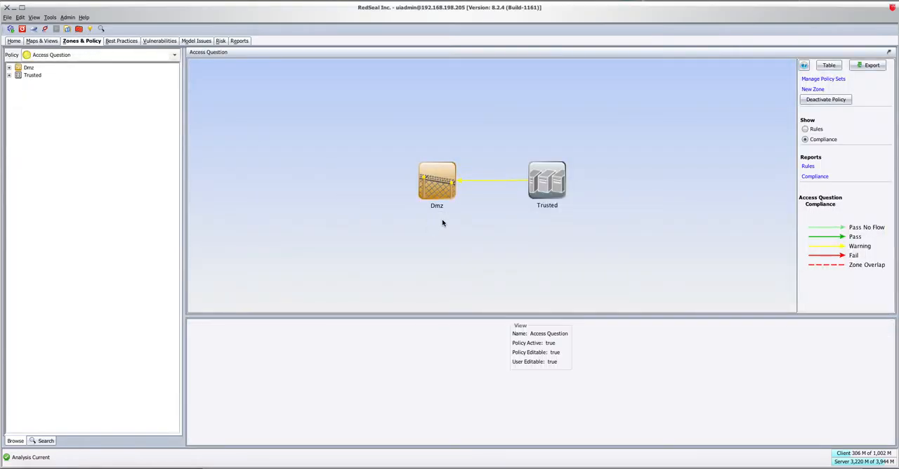
click(436, 170)
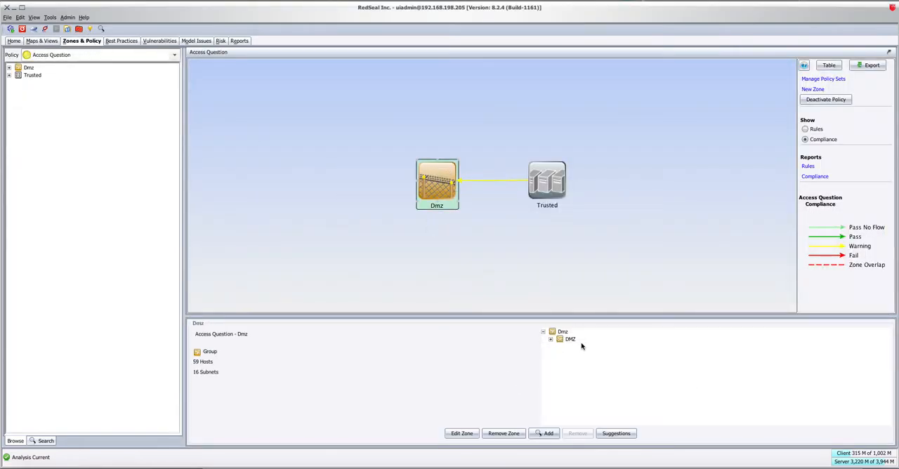
click(551, 179)
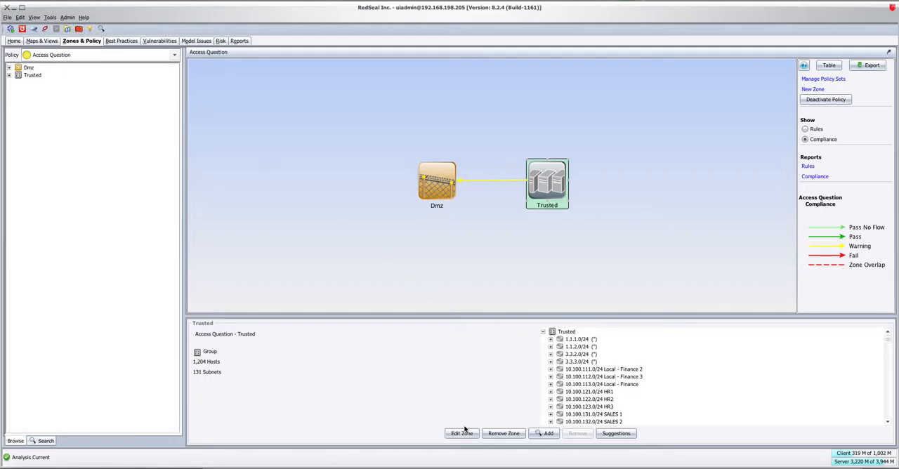
Browse the views available for adding members to the Trusted zone without adding any.
click(547, 434)
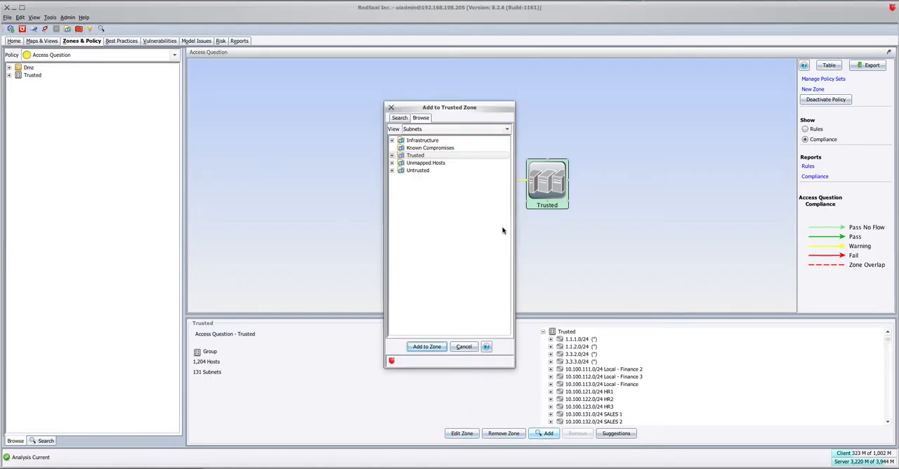
click(438, 131)
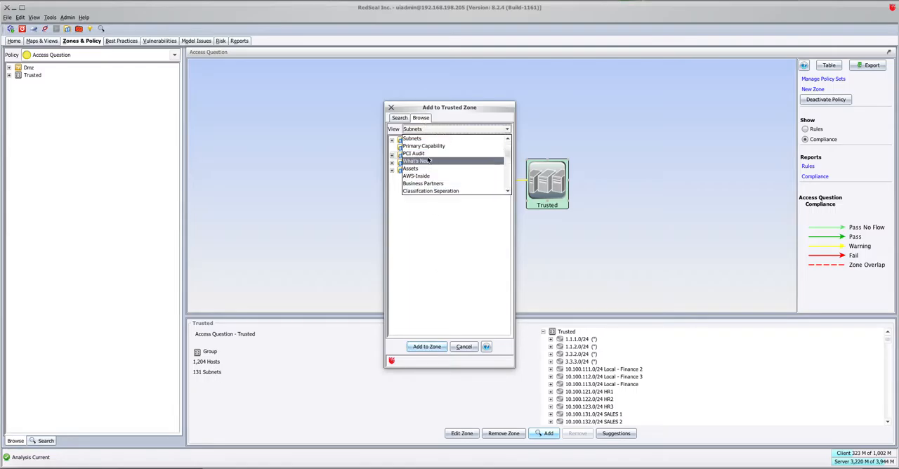
click(462, 348)
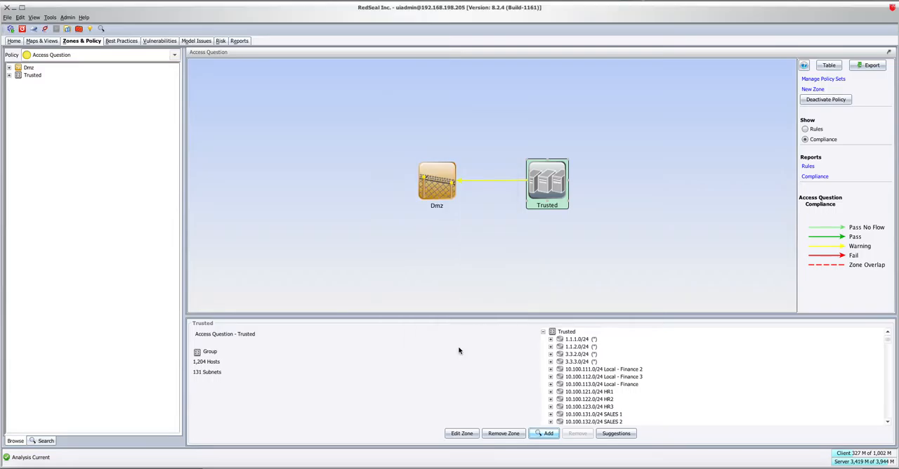
Open the Trusted group of the Access Question view in the Groups Editor.
click(67, 29)
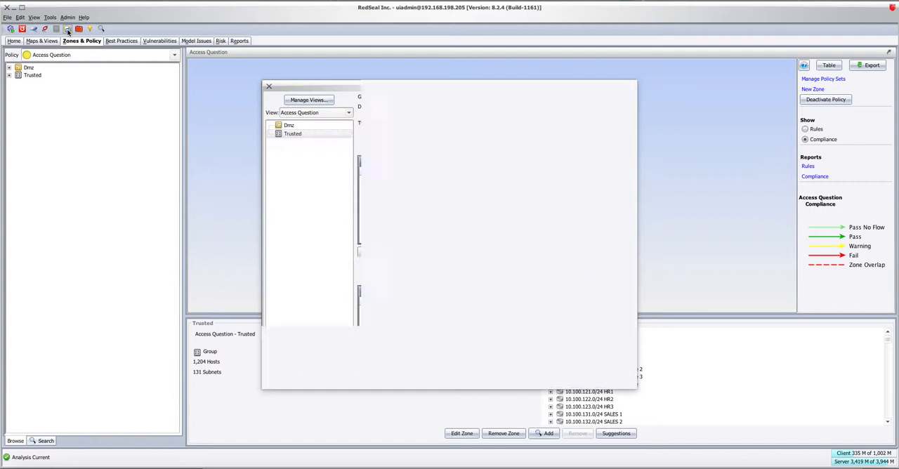
click(347, 112)
scroll(341, 156, down, 4)
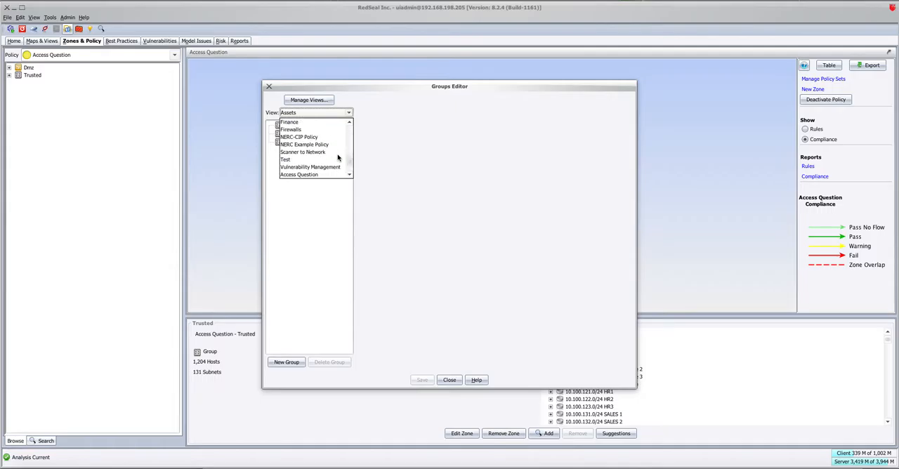
click(322, 180)
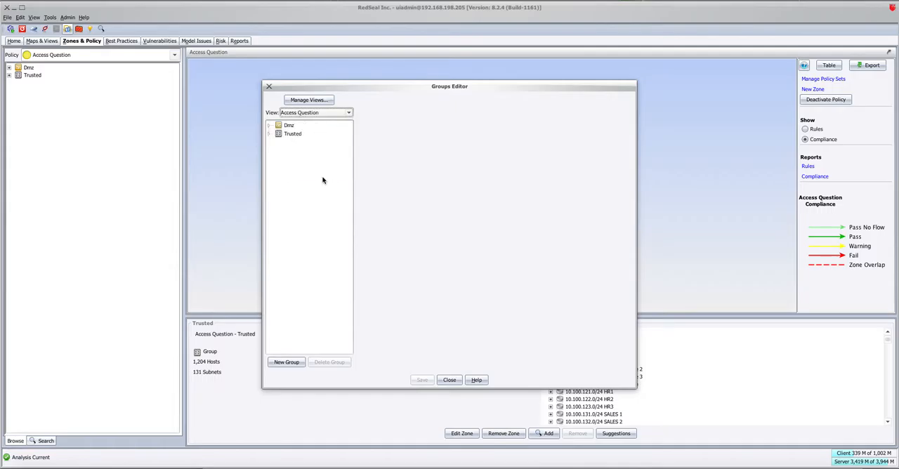
click(269, 134)
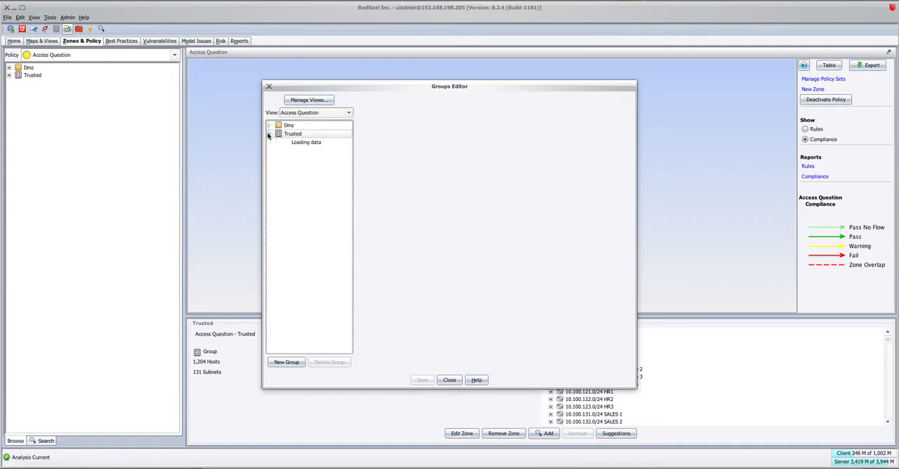
click(304, 136)
Review the choices for adding static members and excluded entities to the Trusted group, and leave the Groups Editor without changes.
click(616, 183)
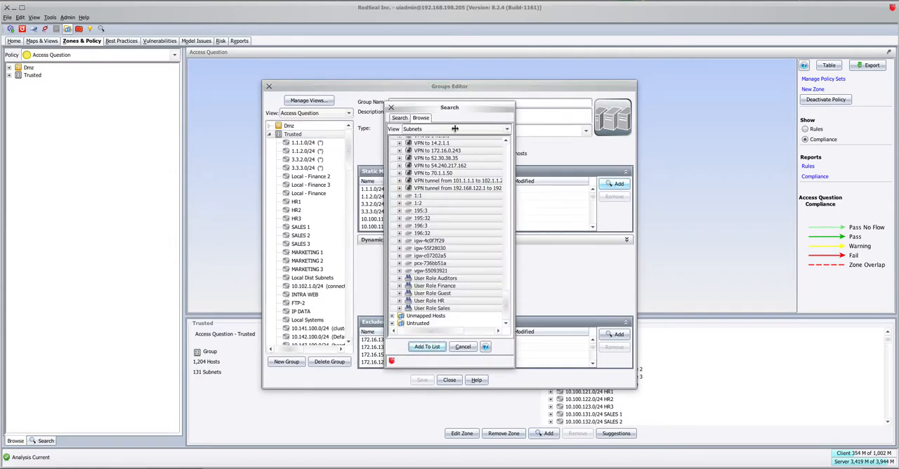
click(461, 349)
click(617, 335)
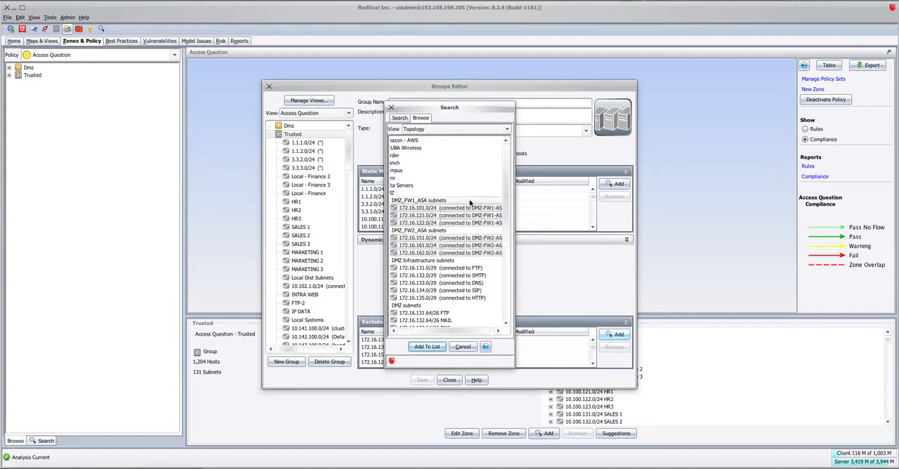
scroll(470, 203, down, 5)
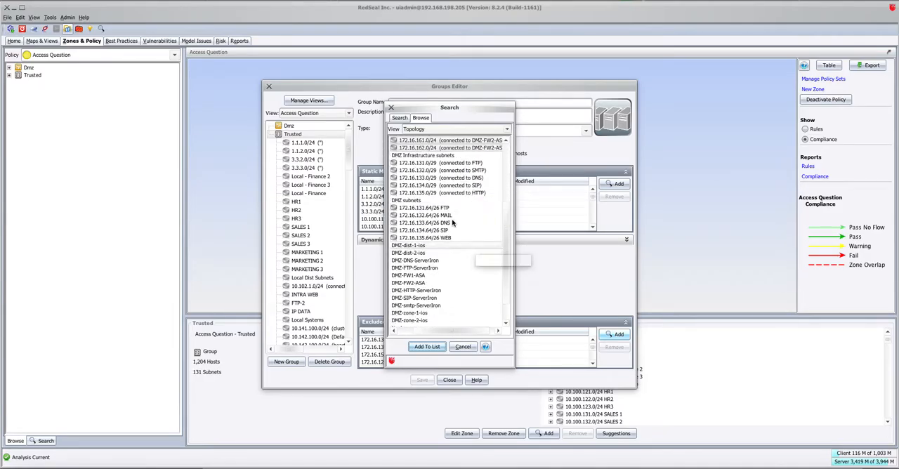
click(462, 347)
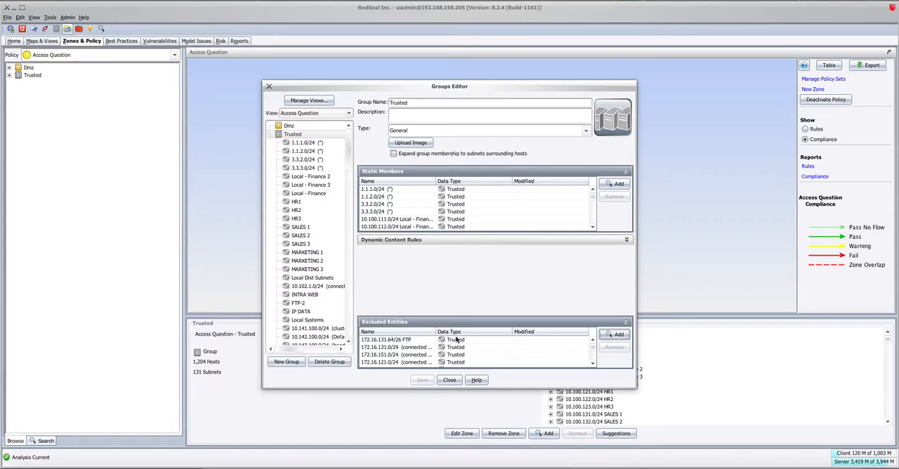
click(450, 380)
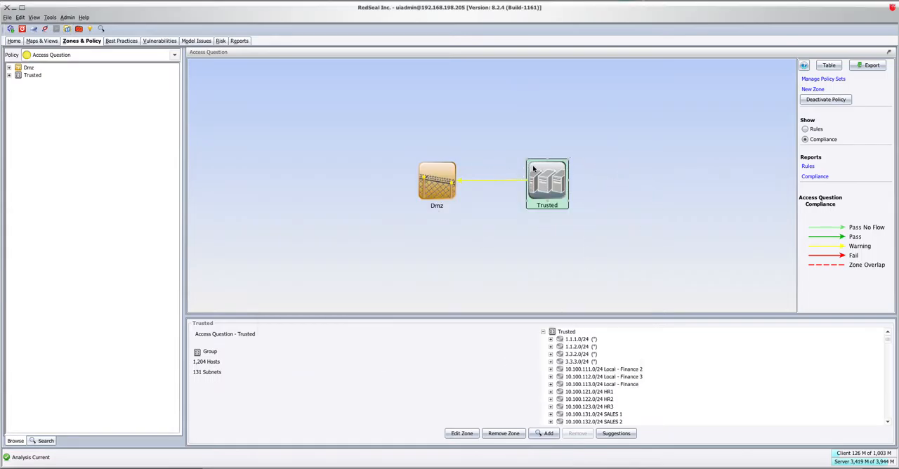
Show the flattened policy status for the access from the Trusted zone to the Dmz zone.
click(487, 182)
click(875, 337)
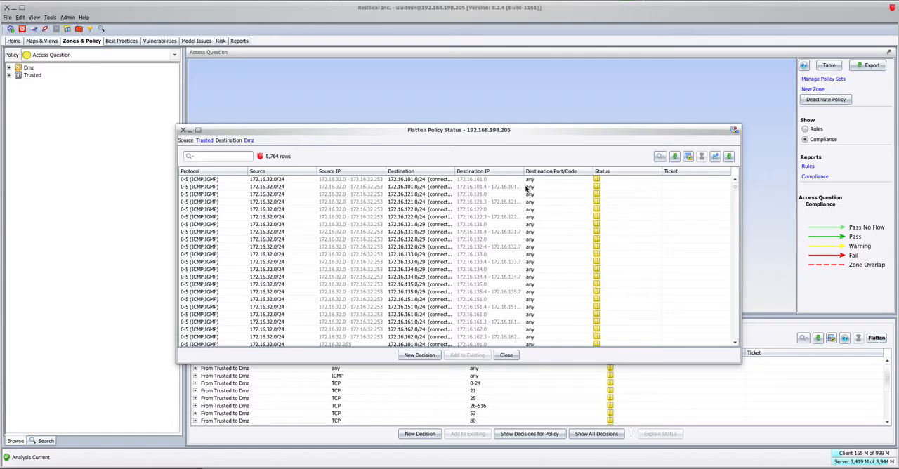
Review the policy parameter of a new Access Policy compliance report in the RedSeal client, and leave the design without saving it.
click(120, 463)
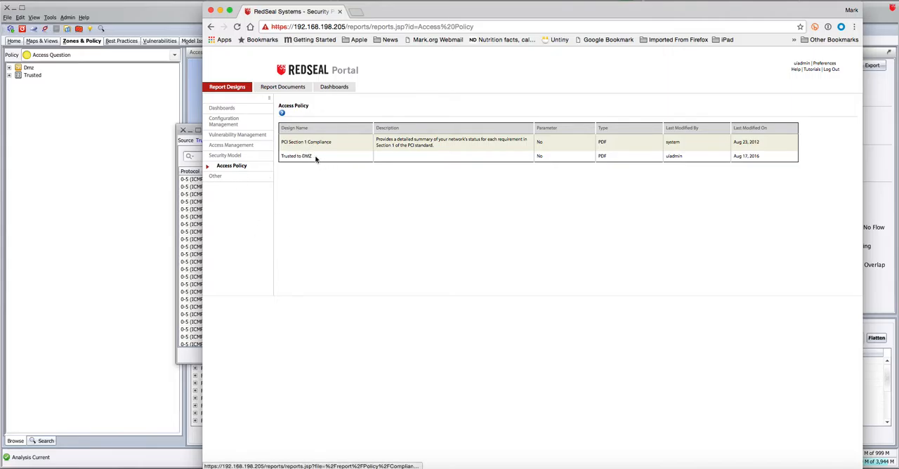
click(123, 223)
click(237, 40)
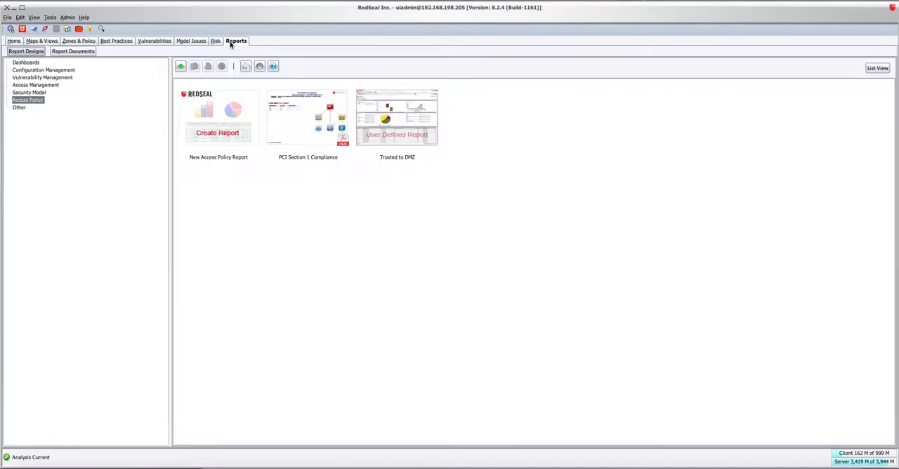
click(208, 133)
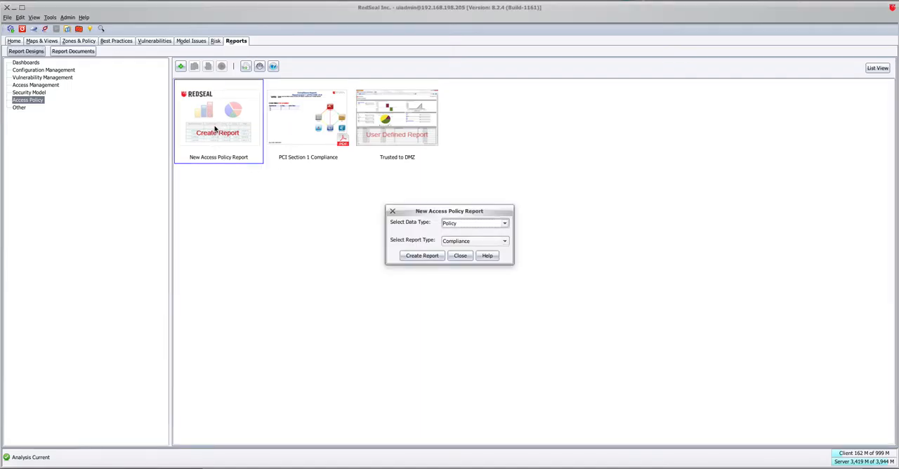
click(420, 257)
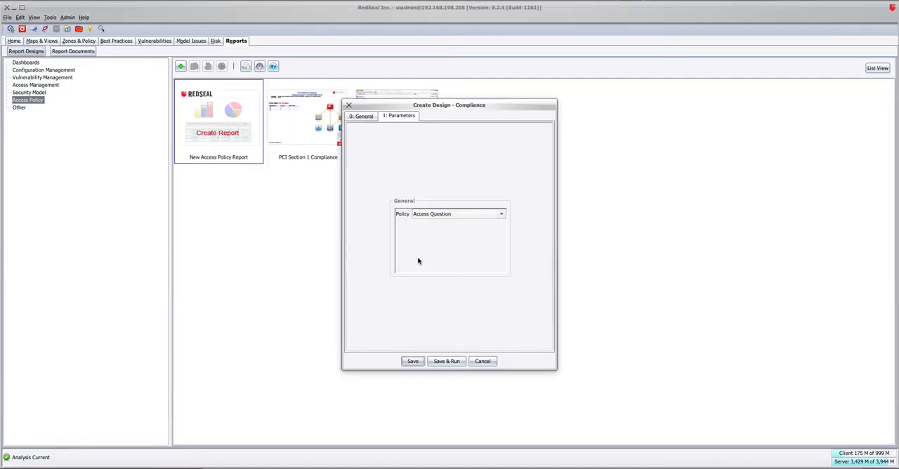
click(460, 216)
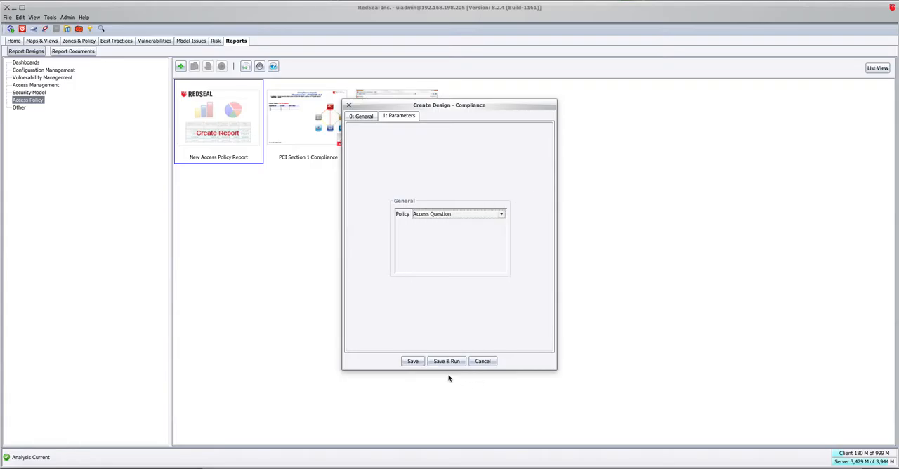
click(482, 361)
Switch to the RedSeal Portal in the browser, open the Trusted to DMZ report and read through to its unapproved access specifications.
key(super+Tab)
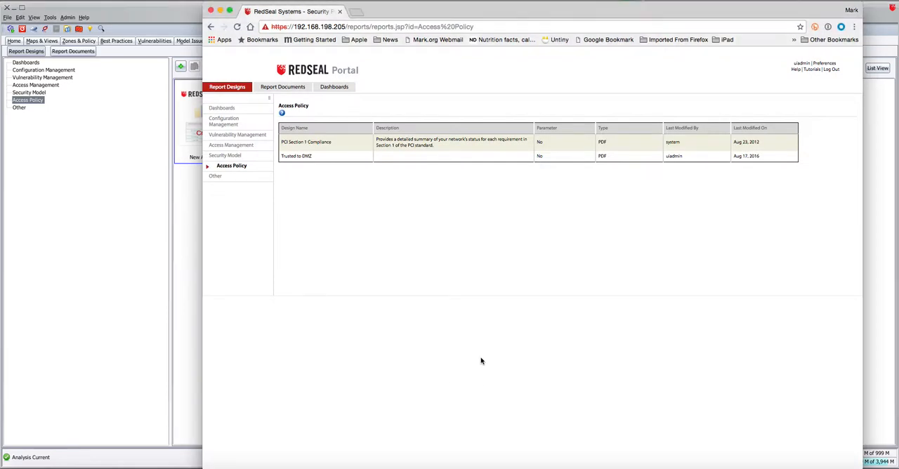
click(304, 159)
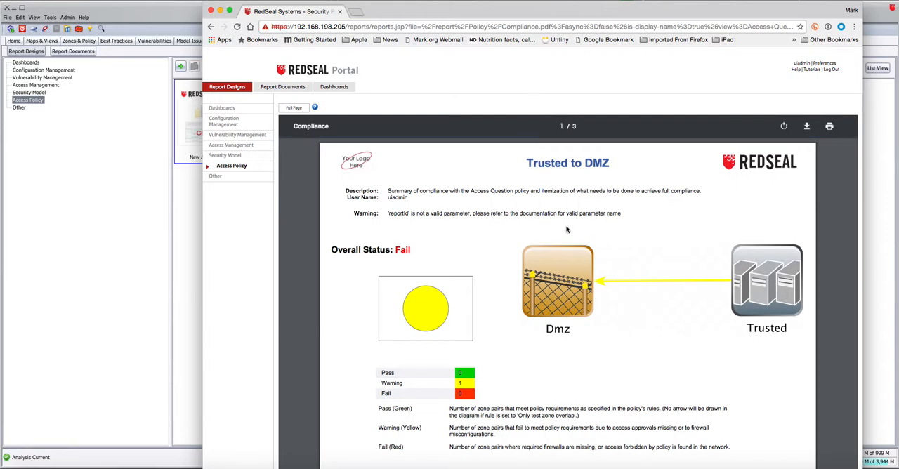
scroll(608, 296, down, 6)
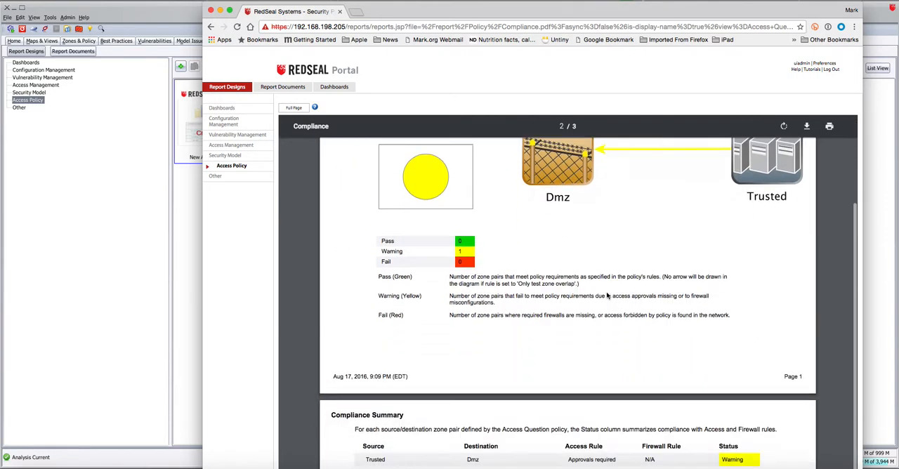
scroll(608, 295, down, 8)
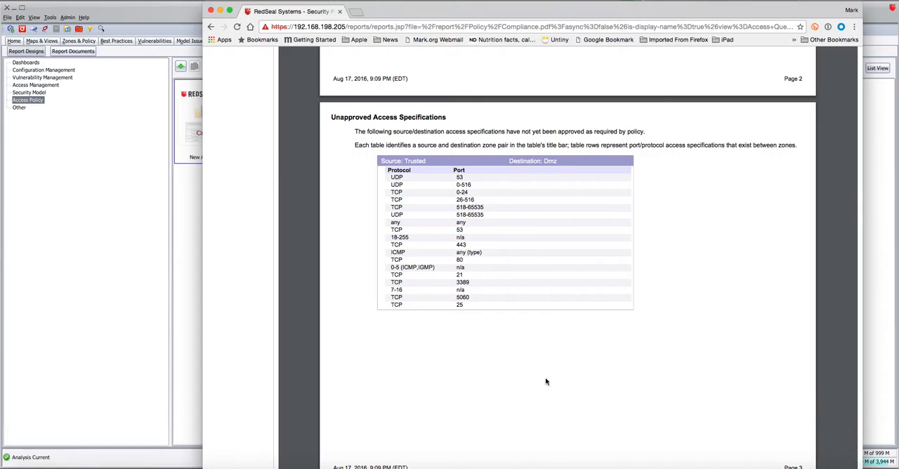
scroll(545, 379, down, 1)
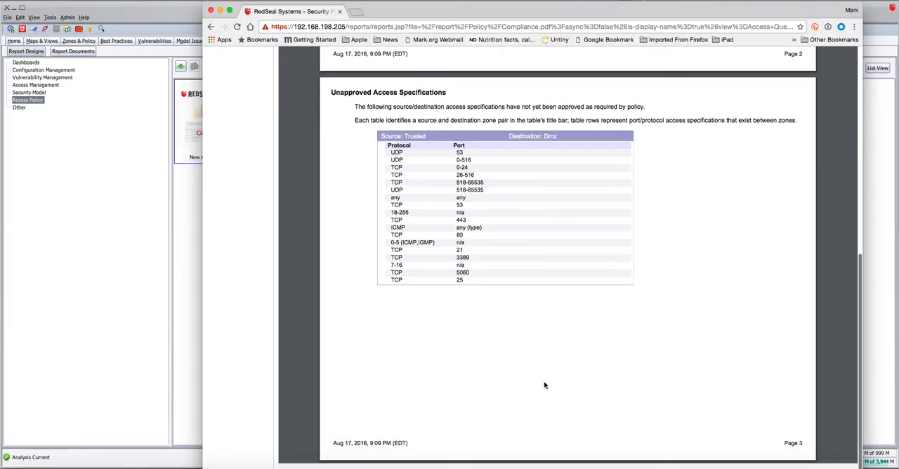